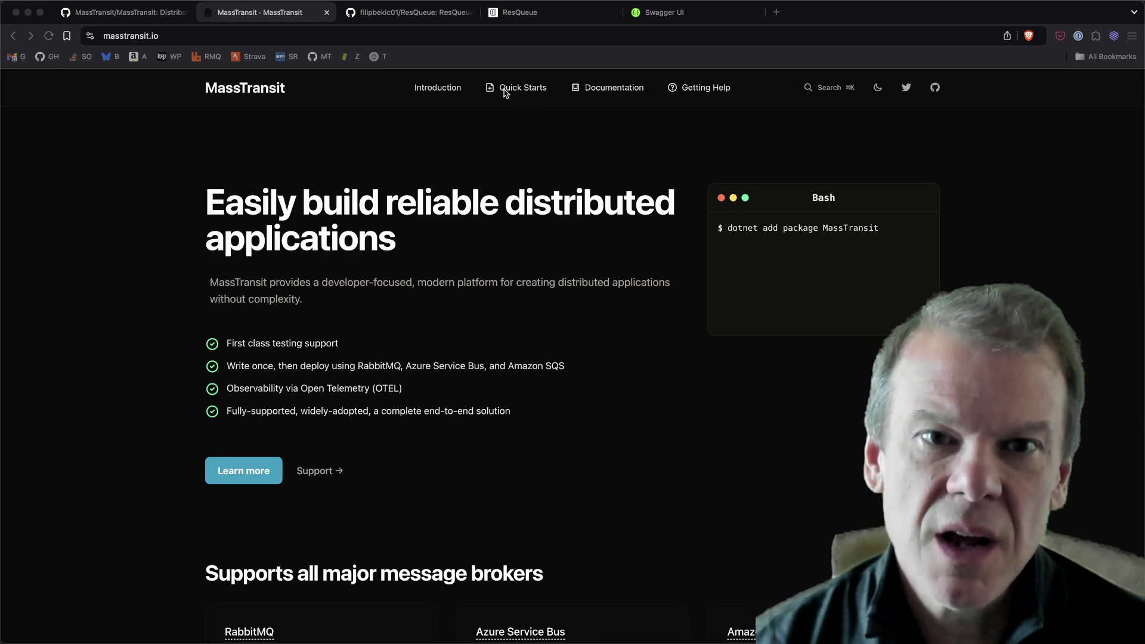
Read the ResQueue repository README on GitHub, then switch to the JobService Program.cs in Rider.
click(428, 15)
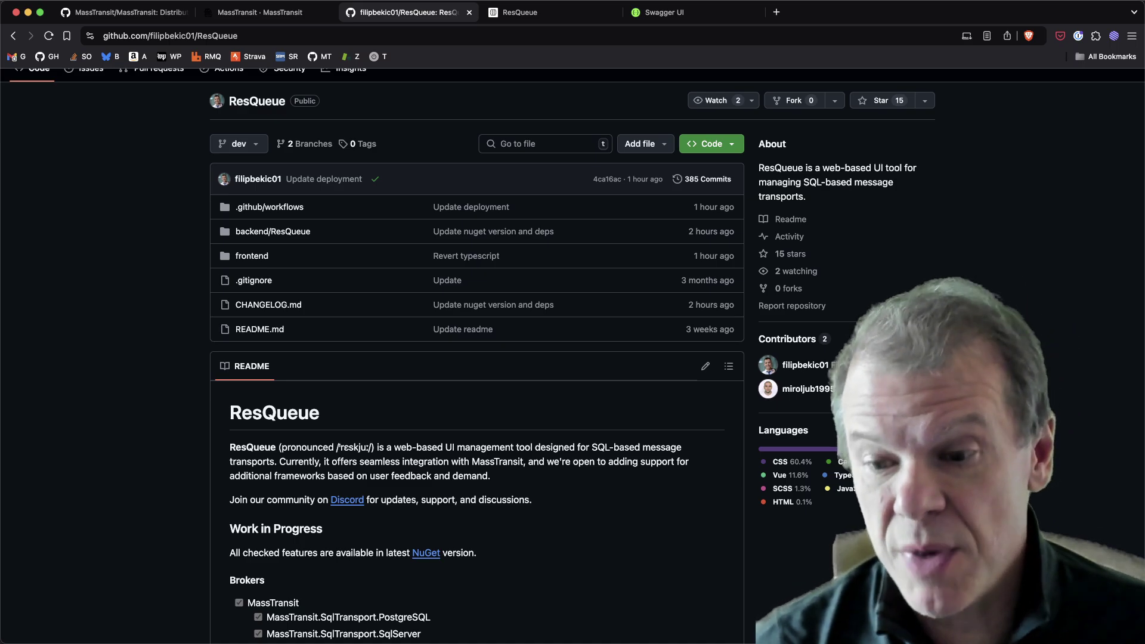
scroll(565, 466, down, 2)
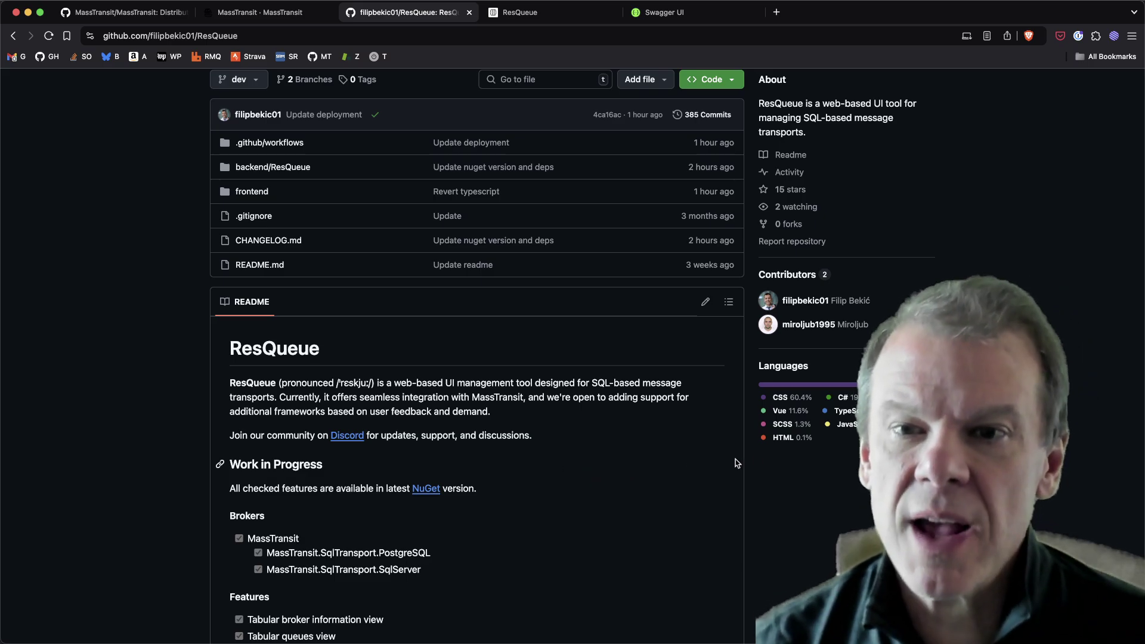
key(super+Tab)
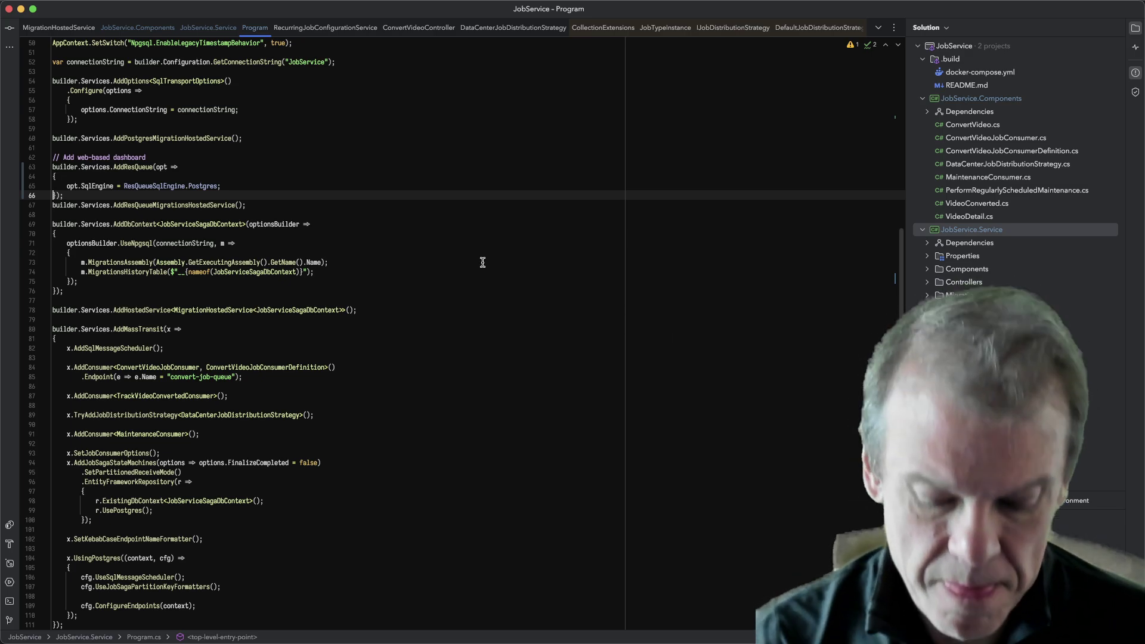
Inspect the Postgres AddResQueue setup and select AddResQueueMigrationsHostedService on line 67.
click(503, 269)
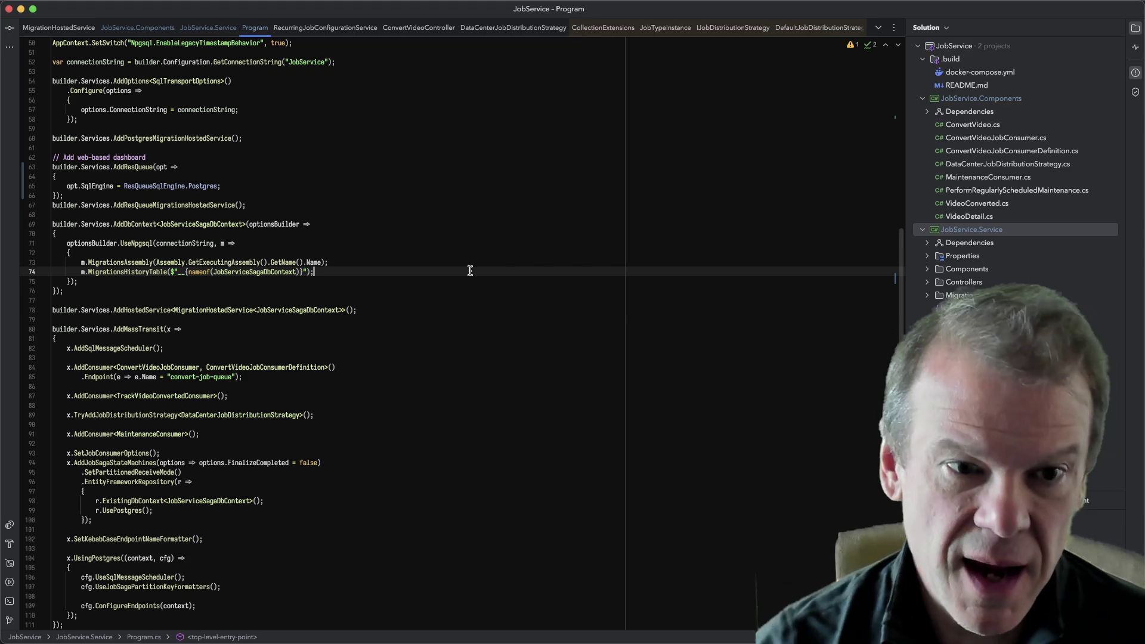
scroll(314, 228, up, 10)
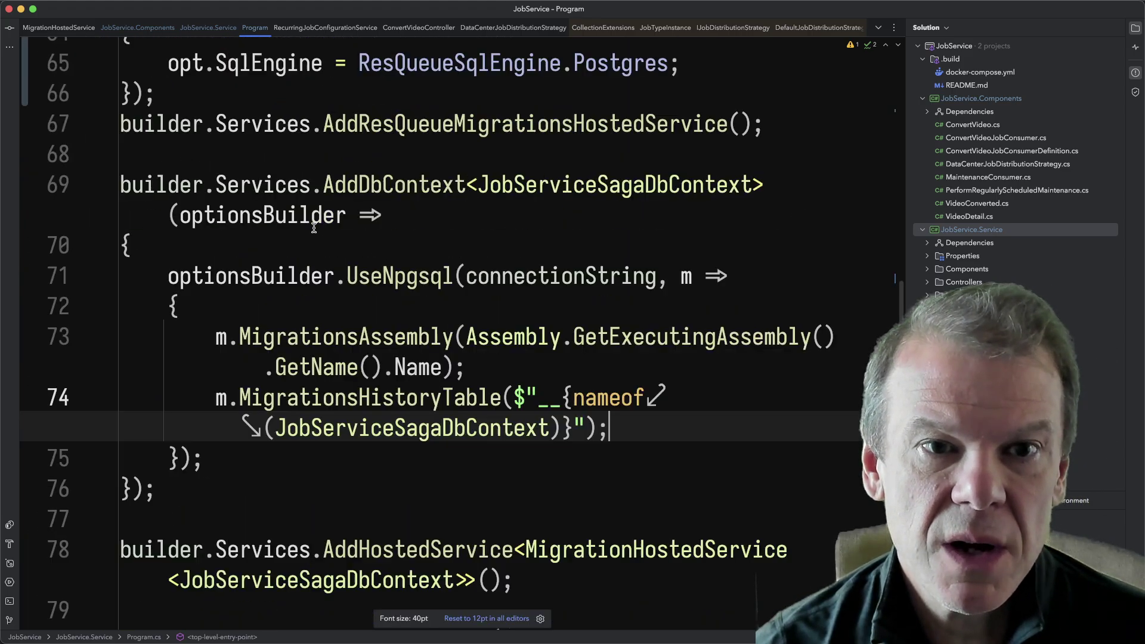
scroll(314, 228, down, 2)
scroll(314, 228, up, 5)
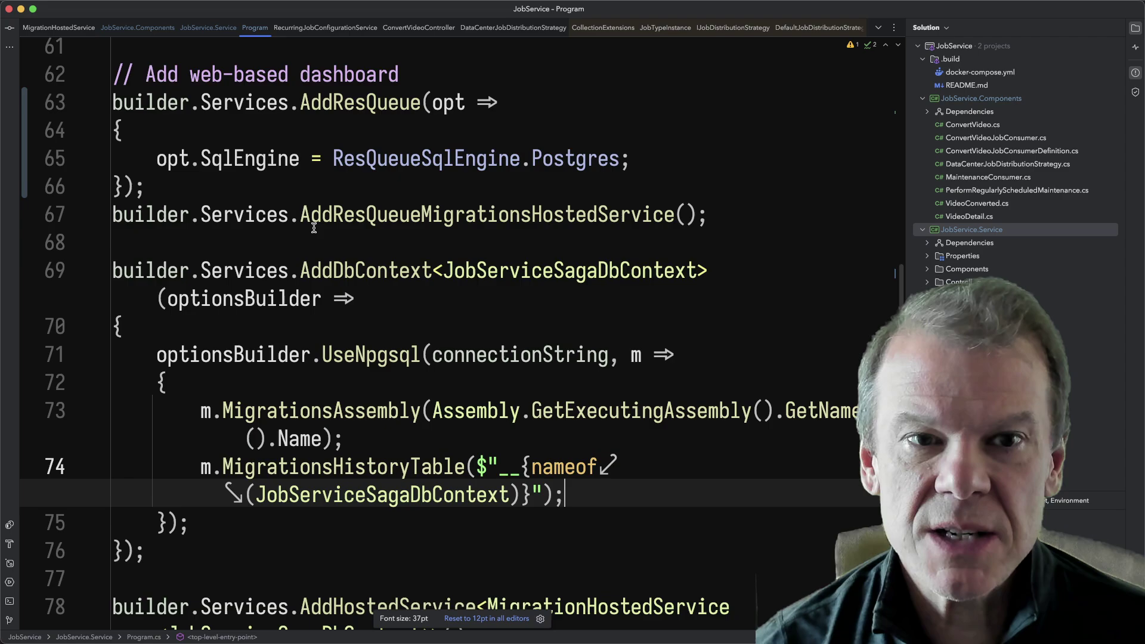
scroll(314, 228, up, 1)
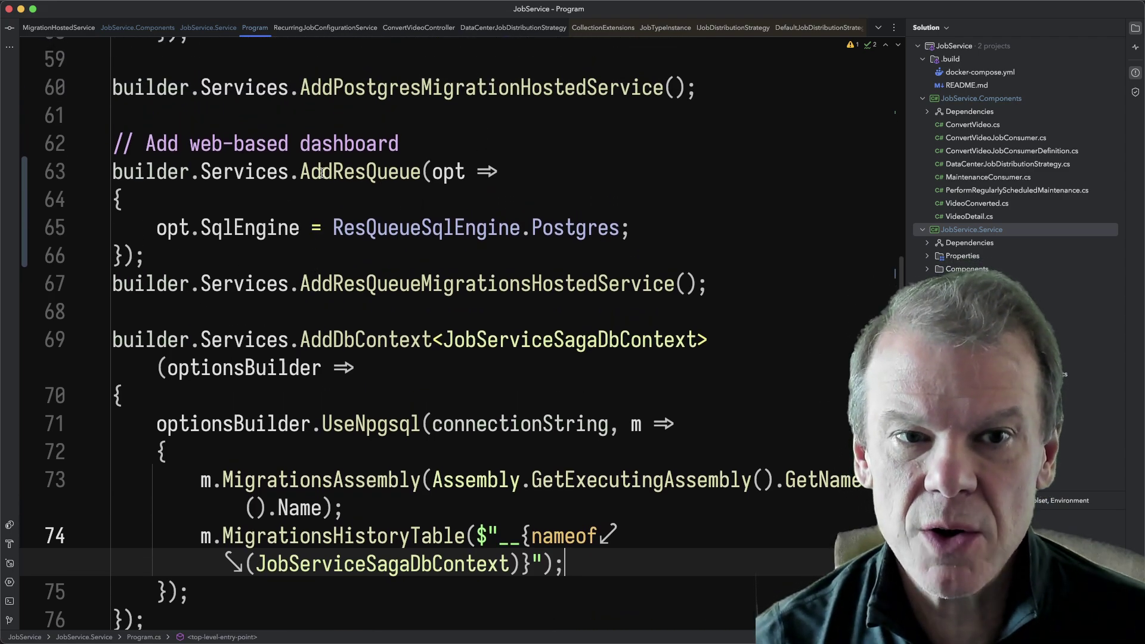
click(589, 228)
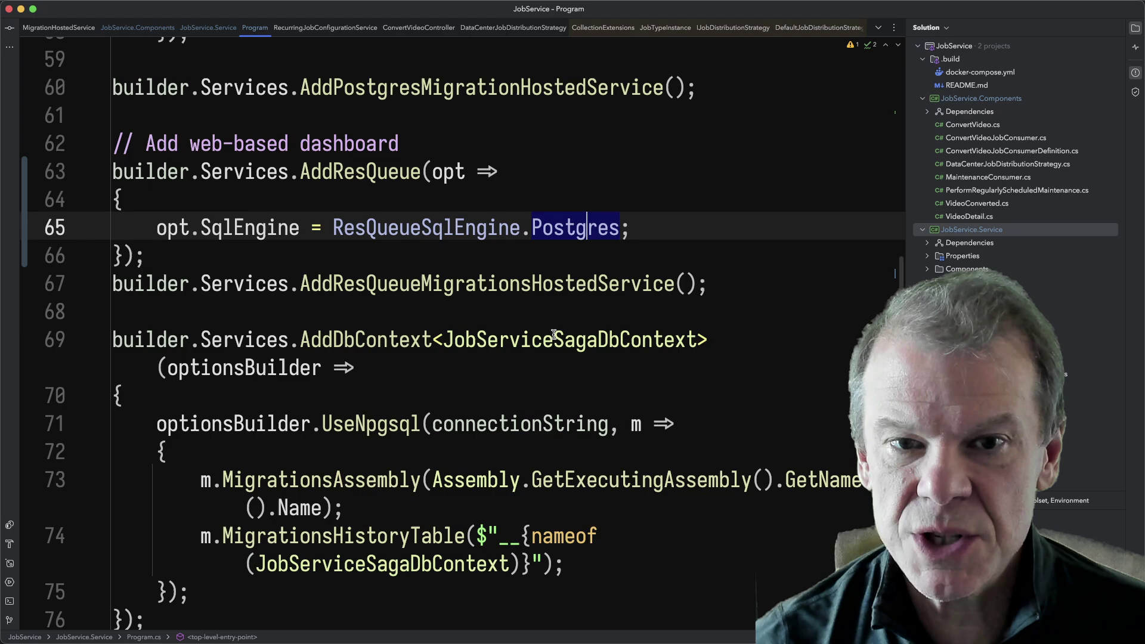
double_click(358, 283)
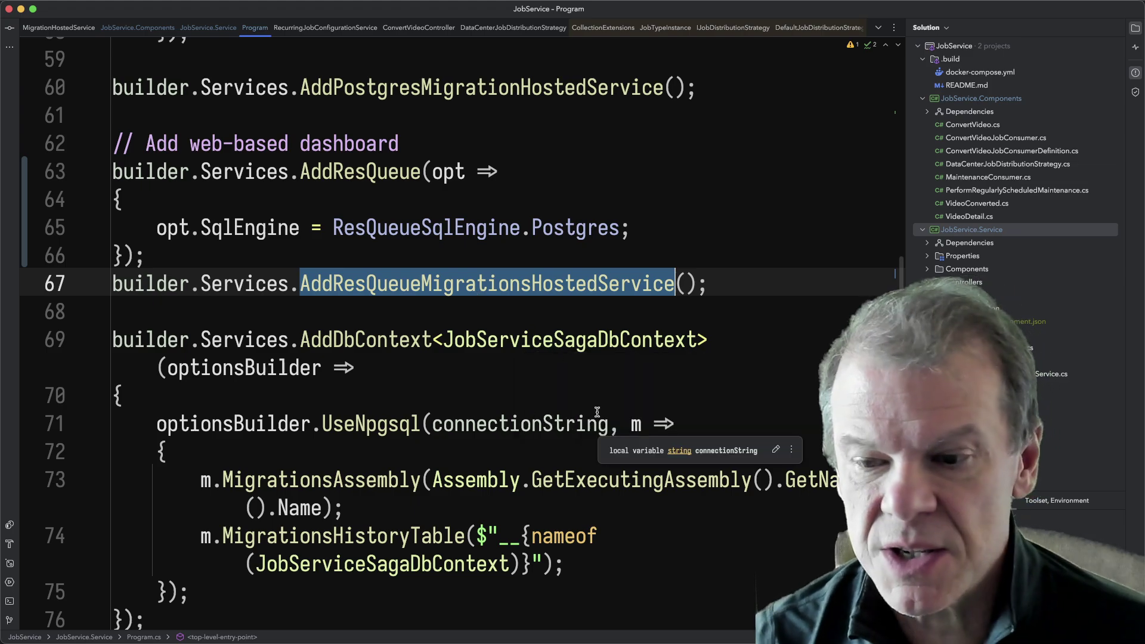
View the ResQueue queues dashboard, magnified to 175%.
key(super+Tab)
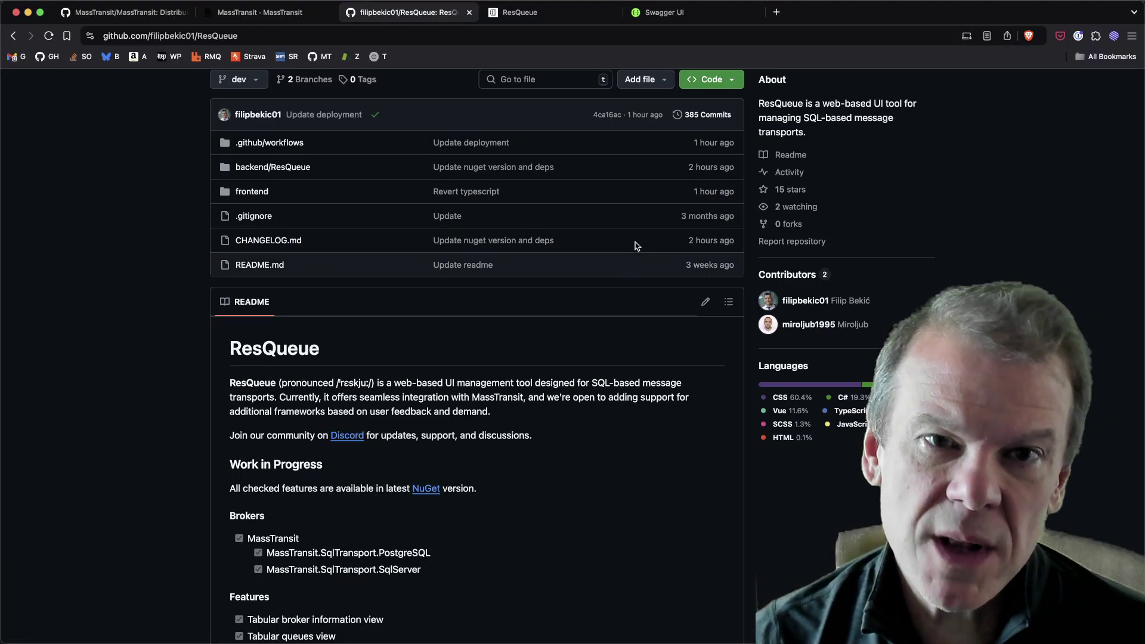
click(548, 12)
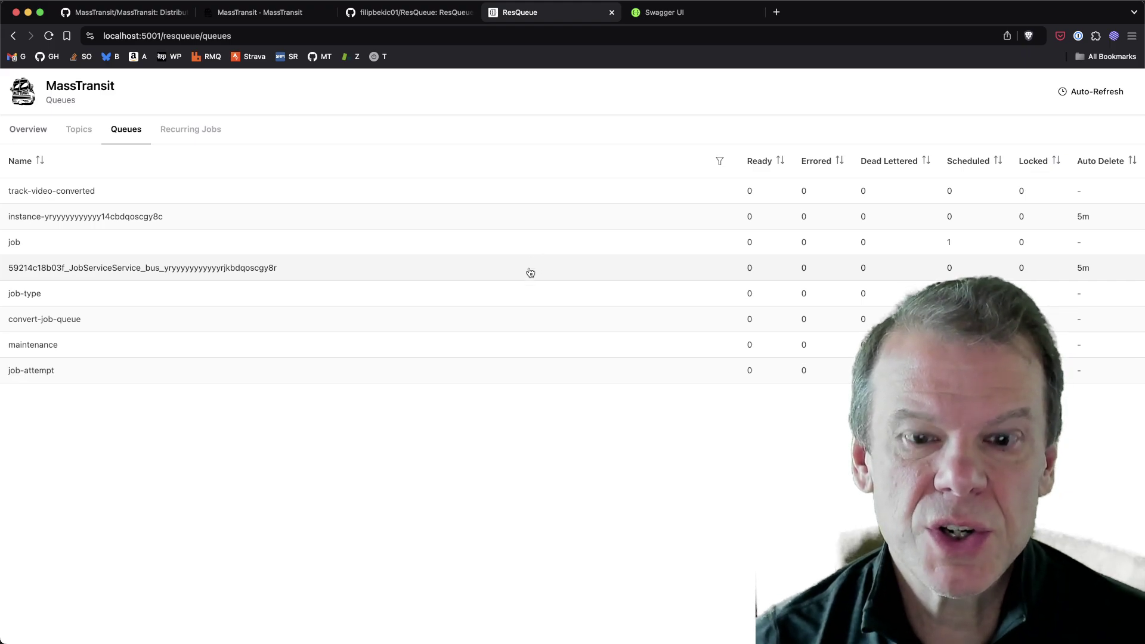
key(super+equal)
key(super+equal)
key(super+equal)
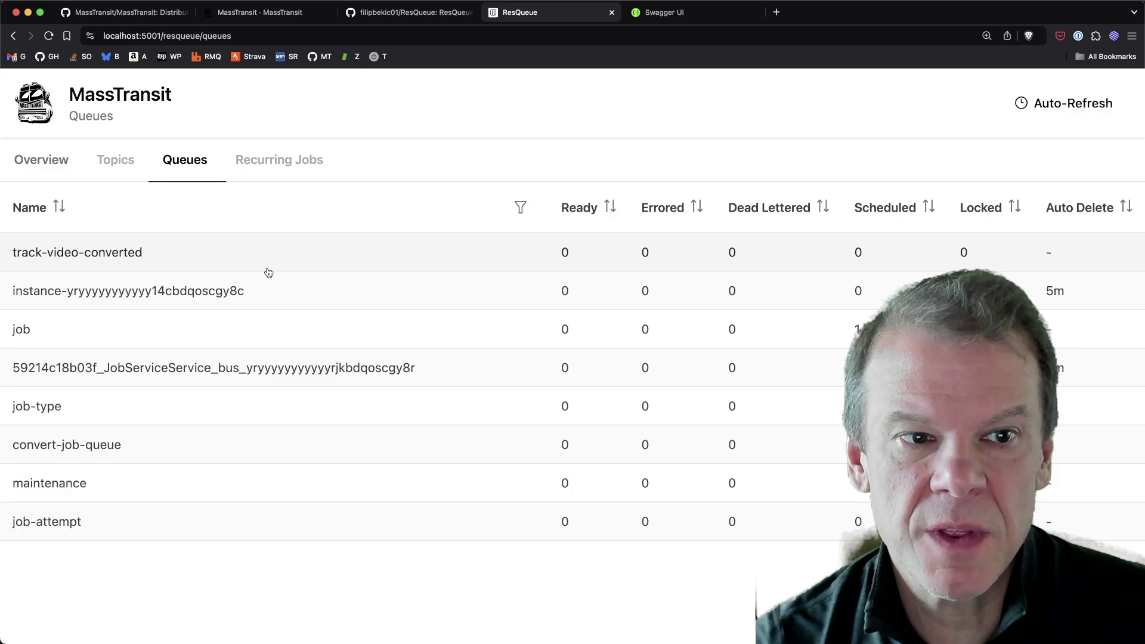
key(super+equal)
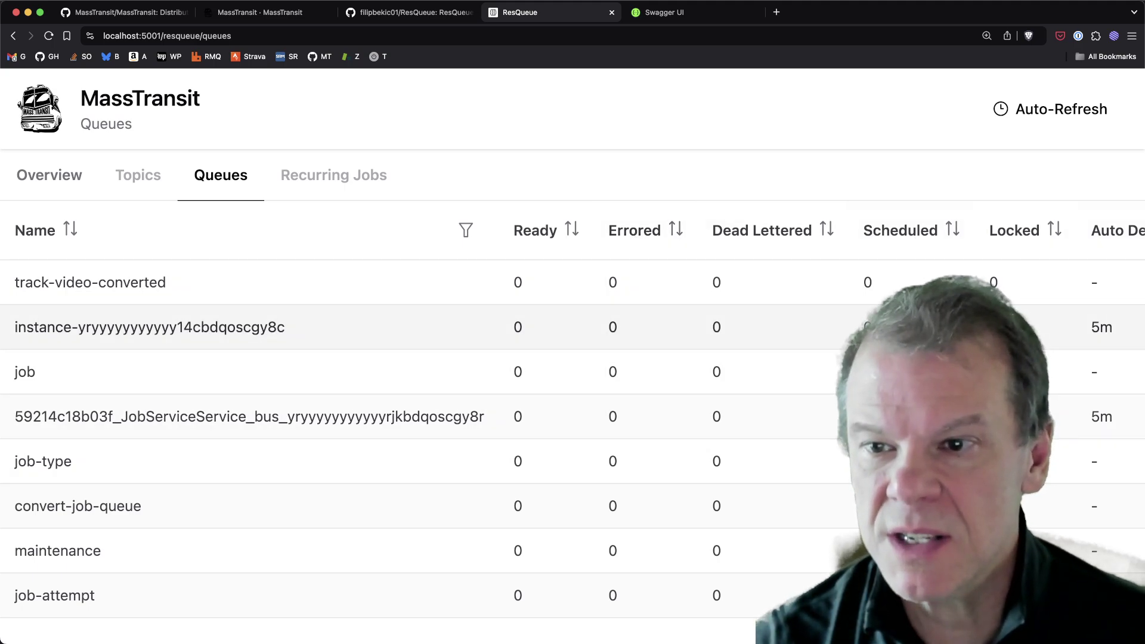
Submit ConvertVideo jobs in Swagger UI with paths abcd, abcdef and abcdefgg.
click(681, 13)
click(256, 301)
click(294, 417)
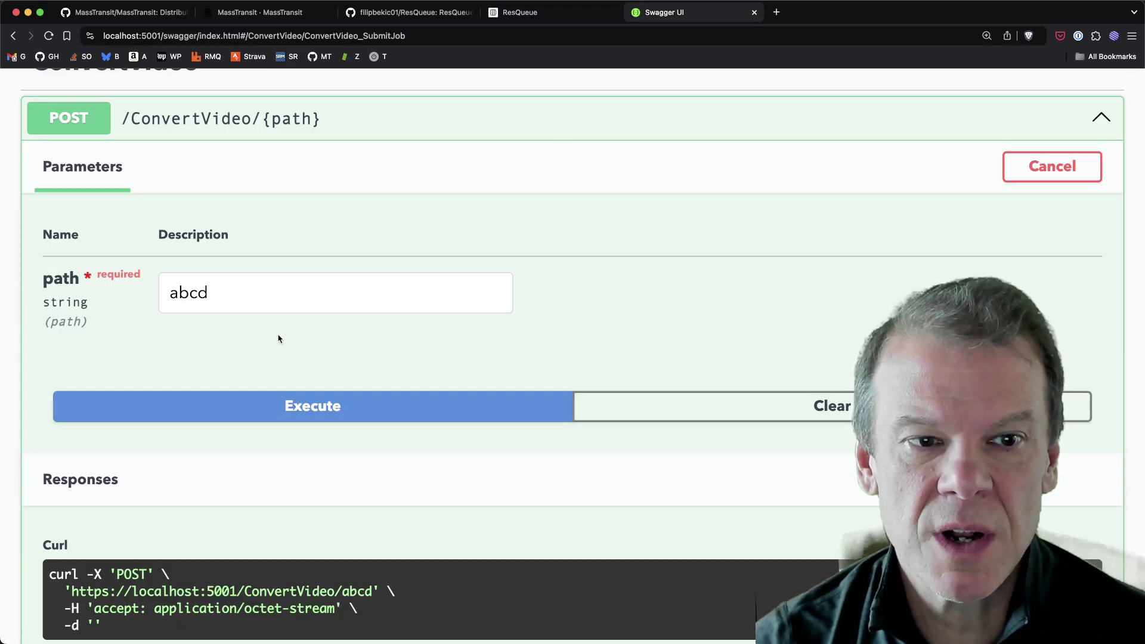
click(276, 290)
text(ef)
click(316, 400)
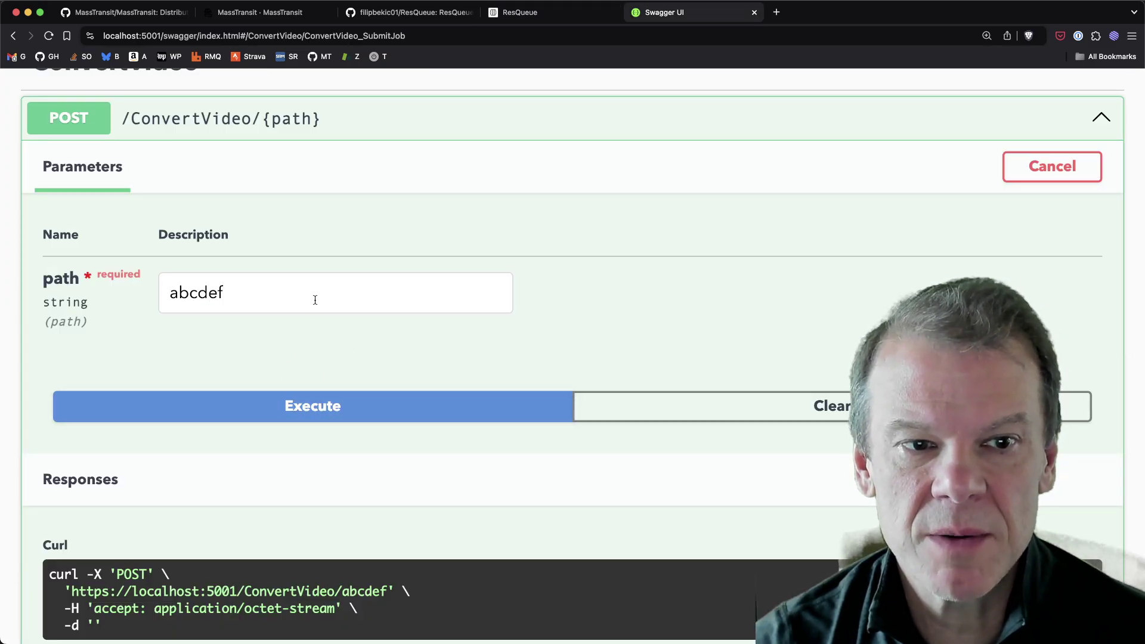
click(315, 299)
text(gg)
click(315, 403)
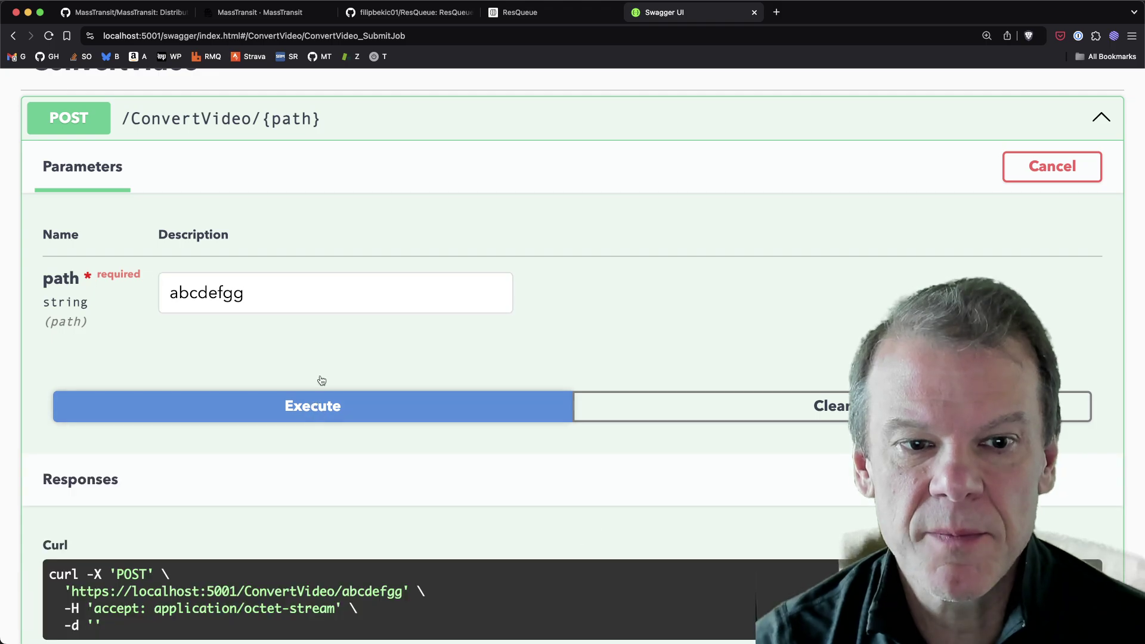
Check the ResQueue queue counts, then submit a ConvertVideo job with path abcdefgga.
click(507, 13)
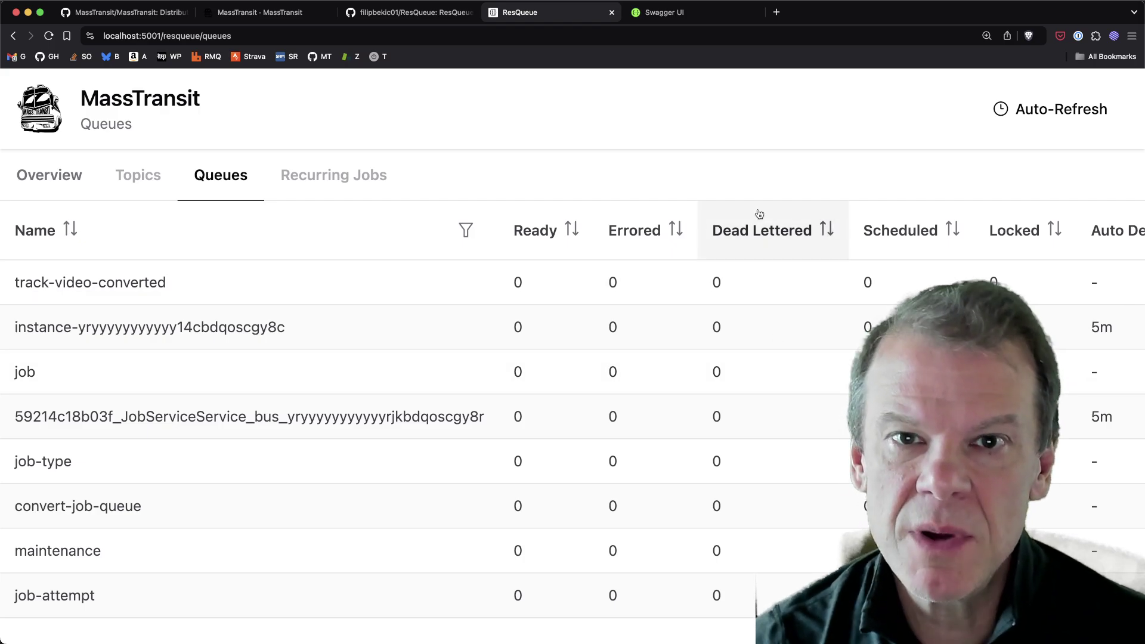
click(673, 15)
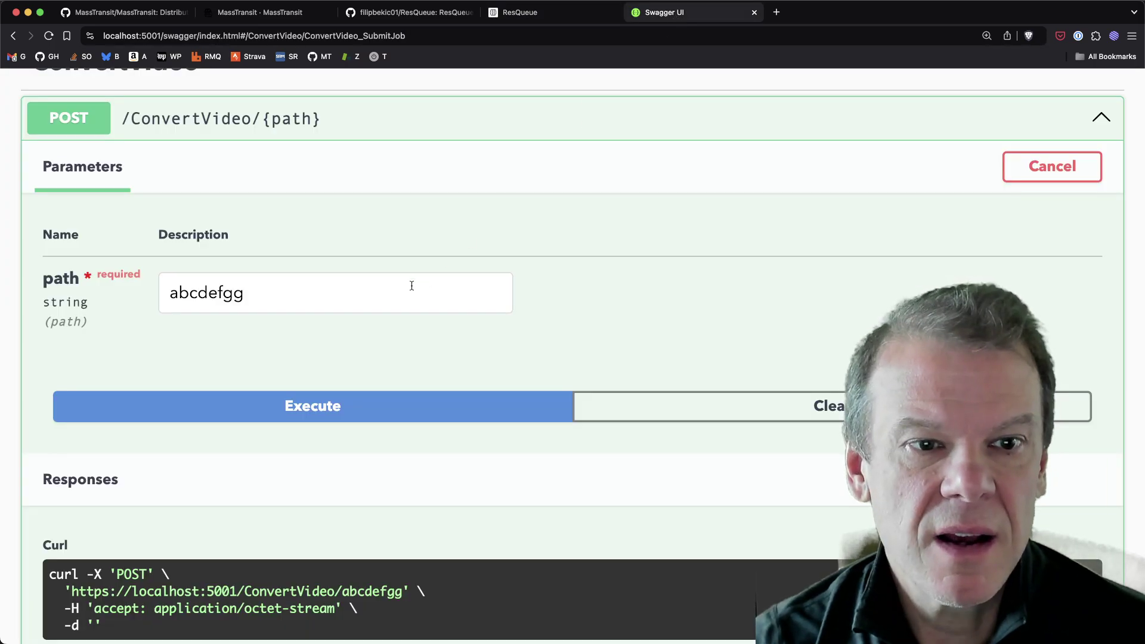
click(370, 294)
text(a)
click(346, 405)
Submit jobs with paths abcdefggaa and abcdefggaab, then check the ResQueue queues.
click(337, 307)
text(aa)
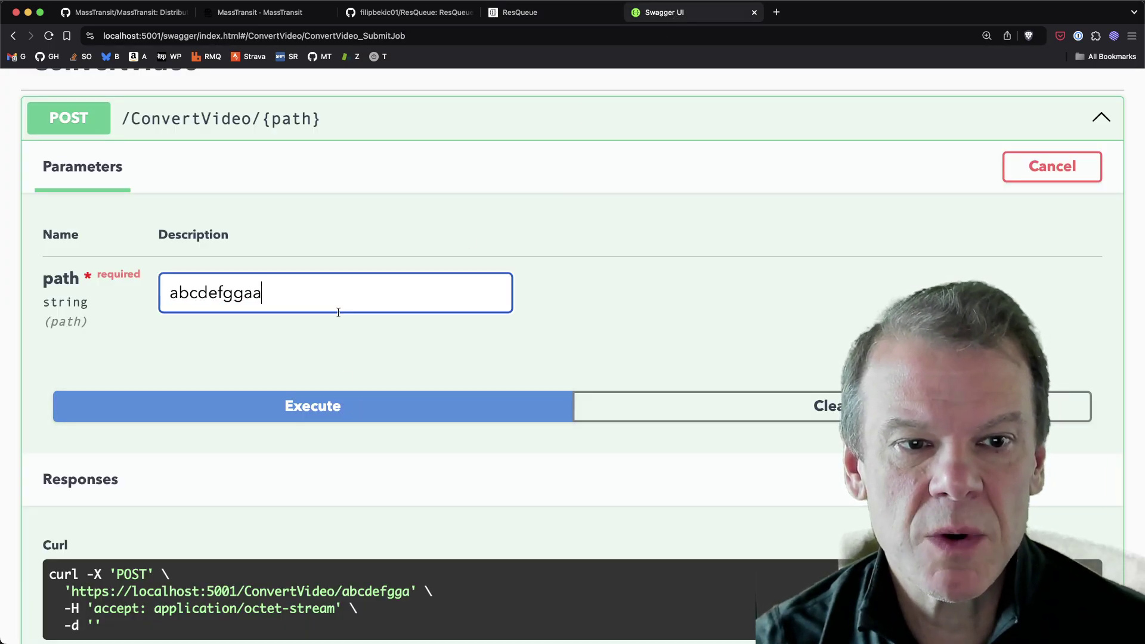
click(330, 401)
click(343, 304)
text(b)
click(334, 399)
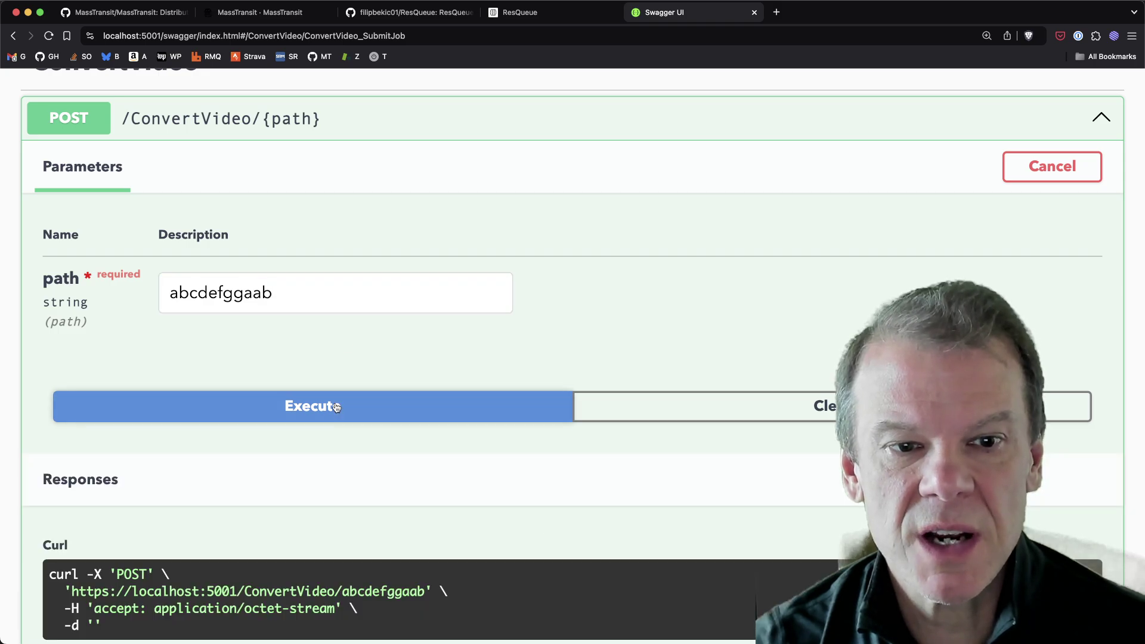
click(520, 13)
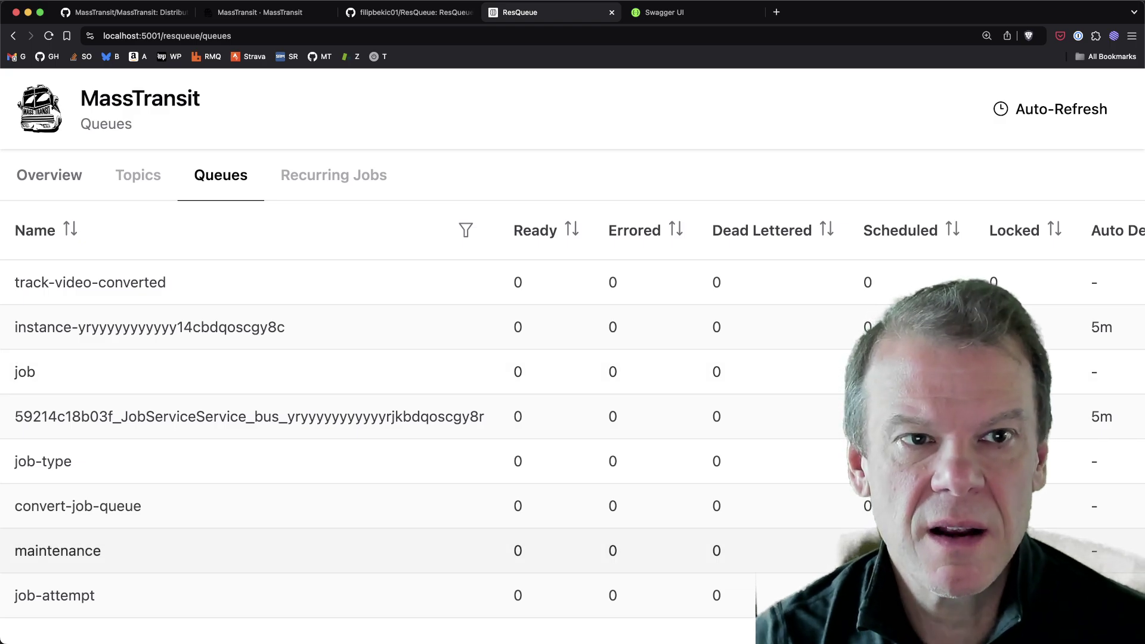
Highlight the ResQueue title in the GitHub README, then return to the Queues dashboard.
click(420, 10)
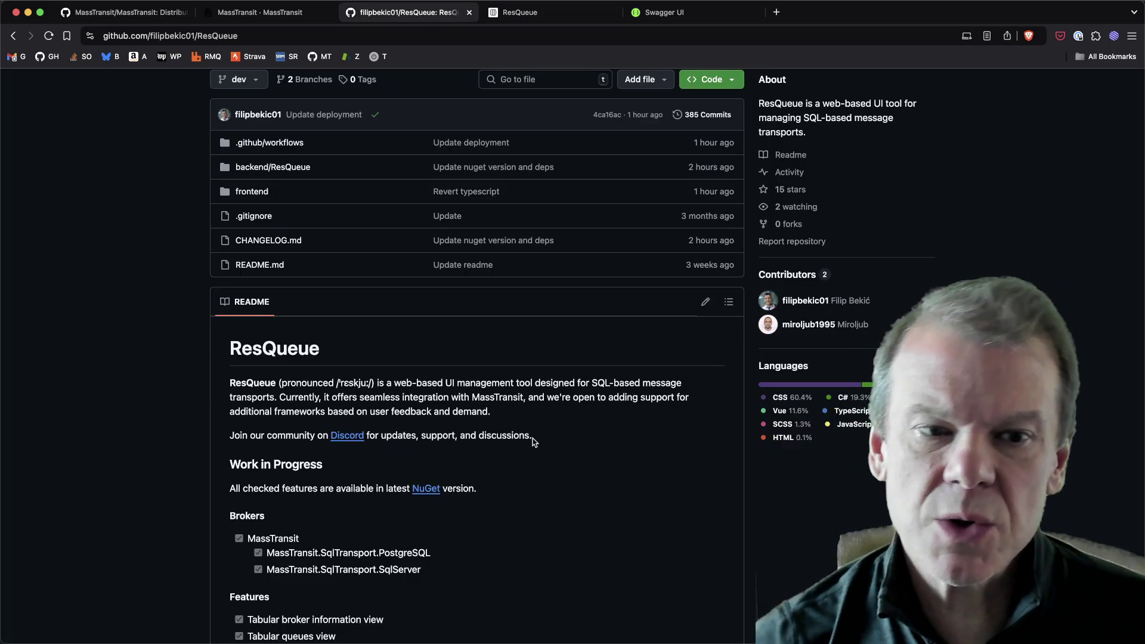
drag(231, 349, 321, 348)
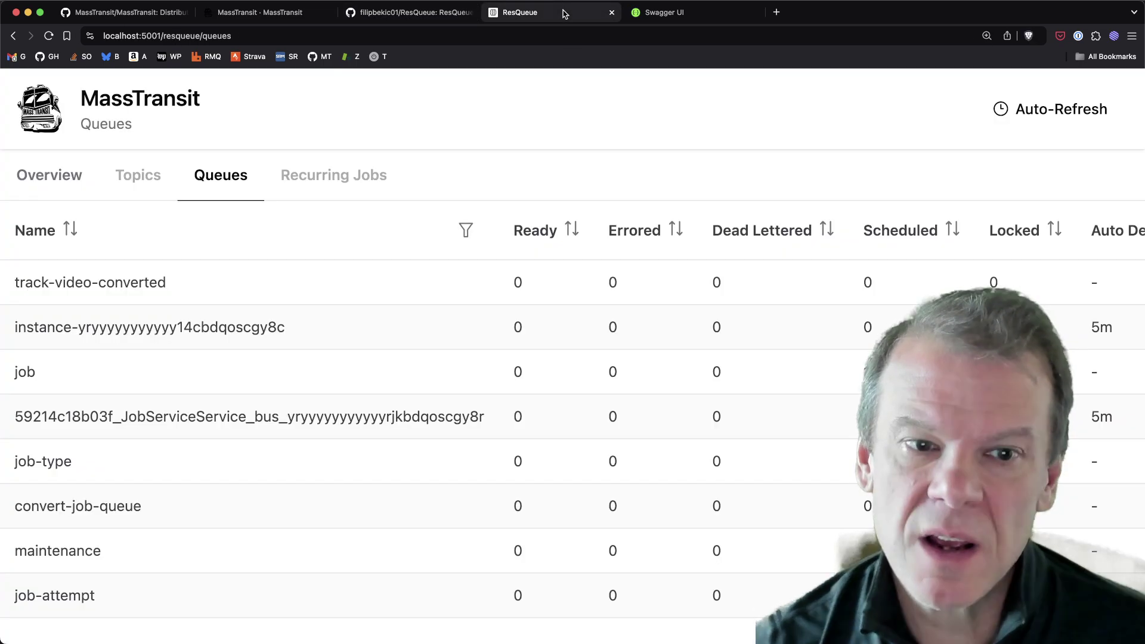
click(555, 12)
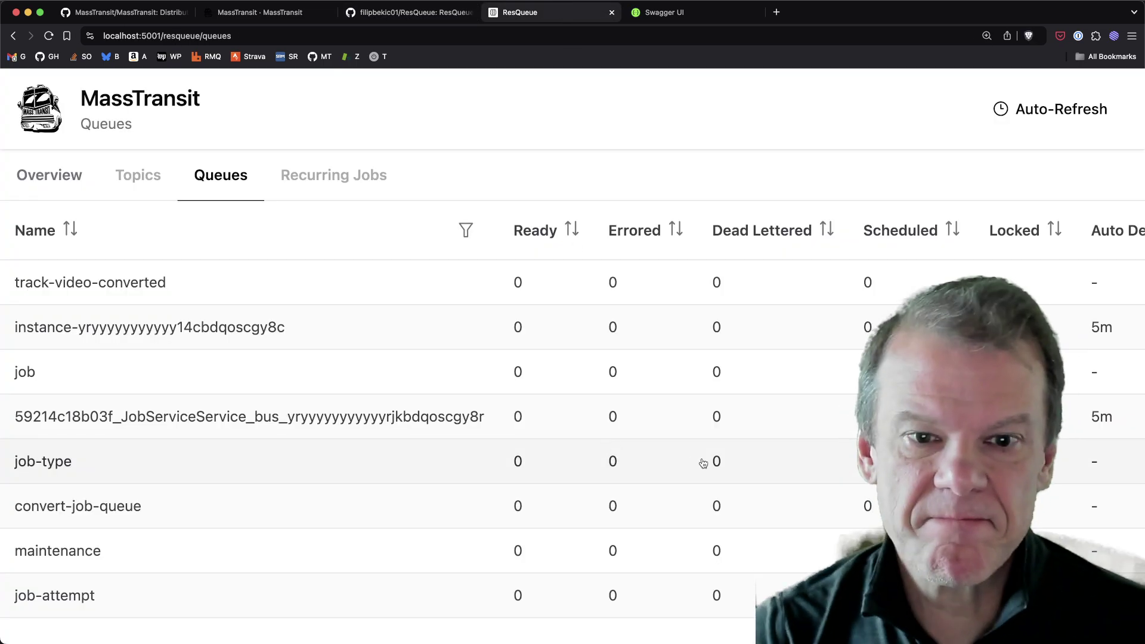